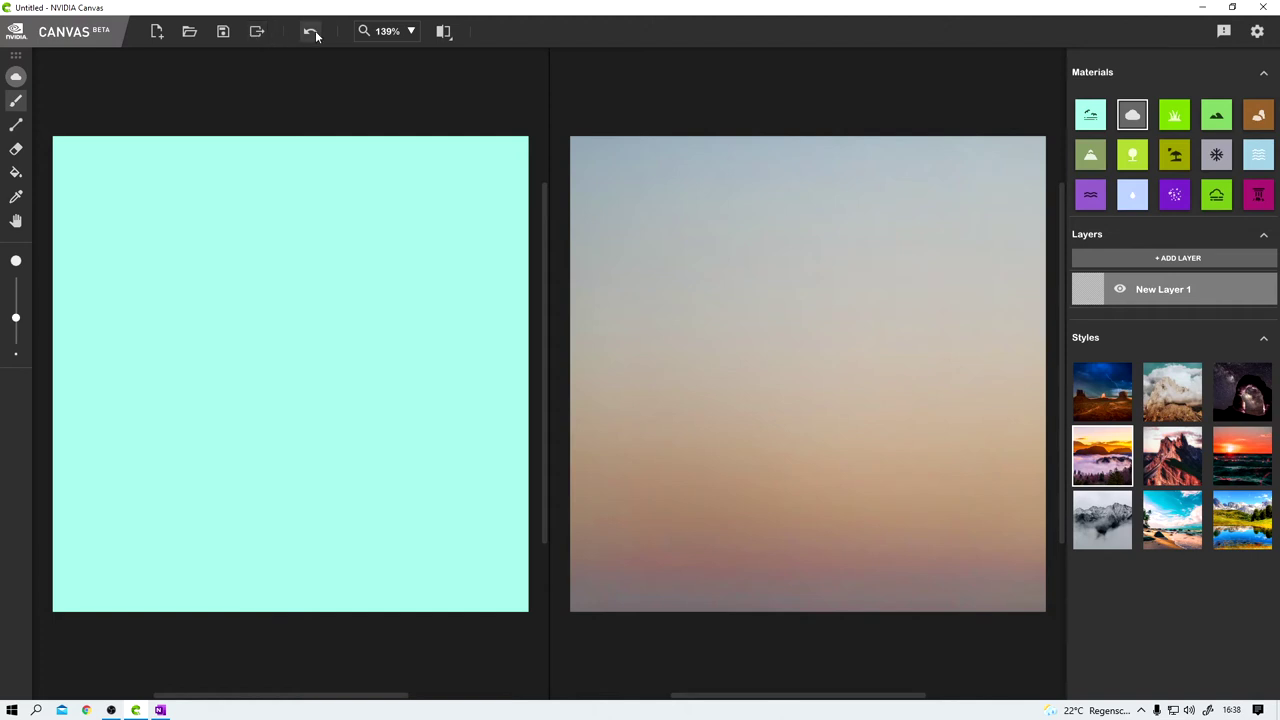
# Look through the zoom levels and view layout options in the top toolbar menus.
pyautogui.click(389, 31)
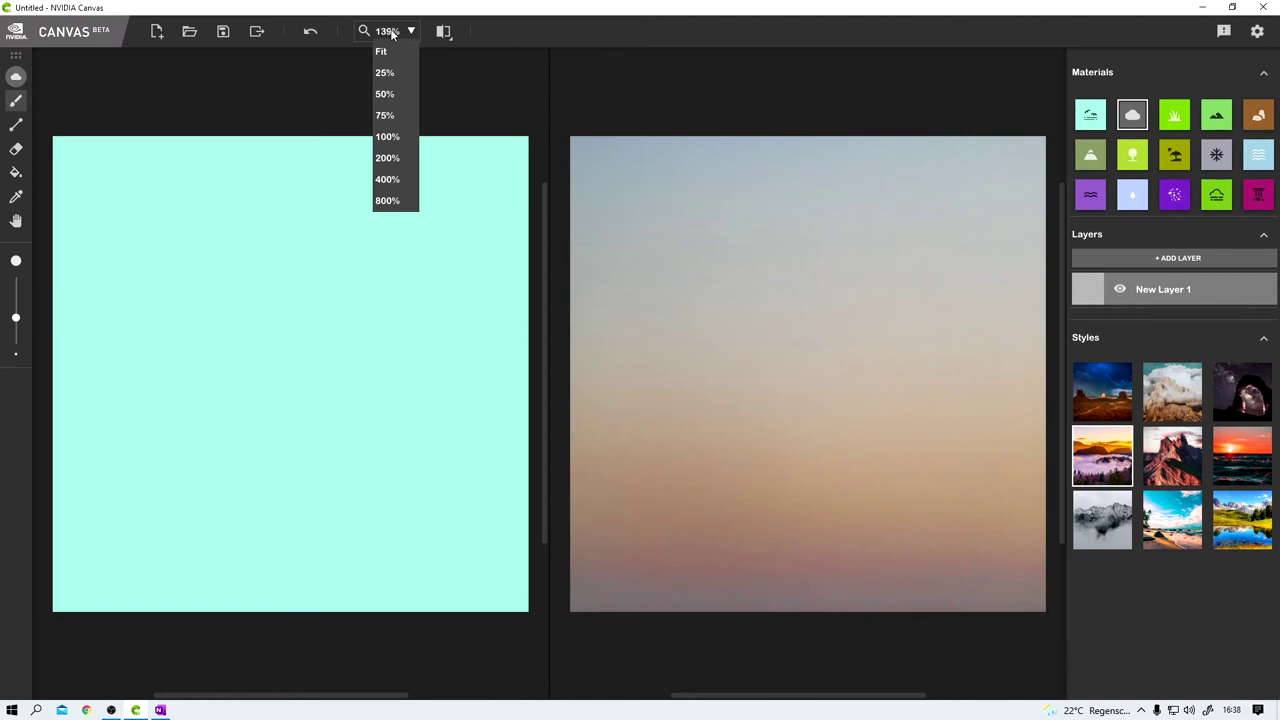
pyautogui.click(389, 31)
pyautogui.click(444, 32)
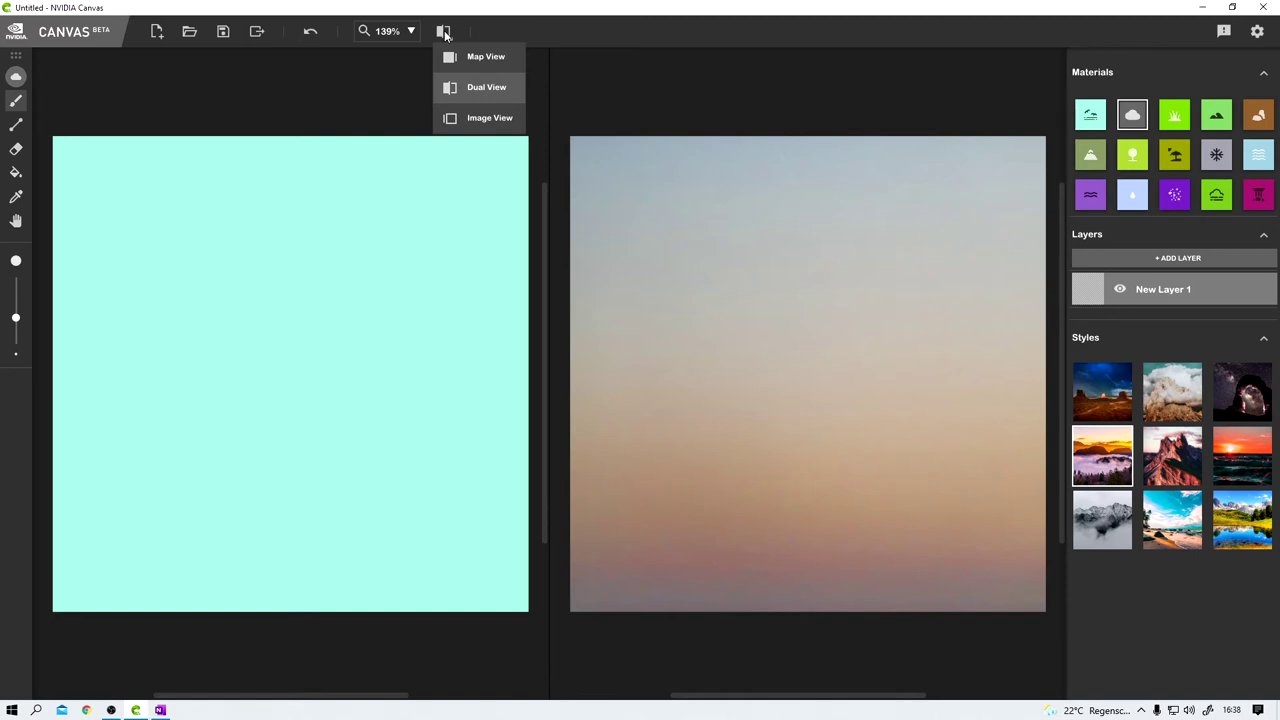
pyautogui.click(445, 33)
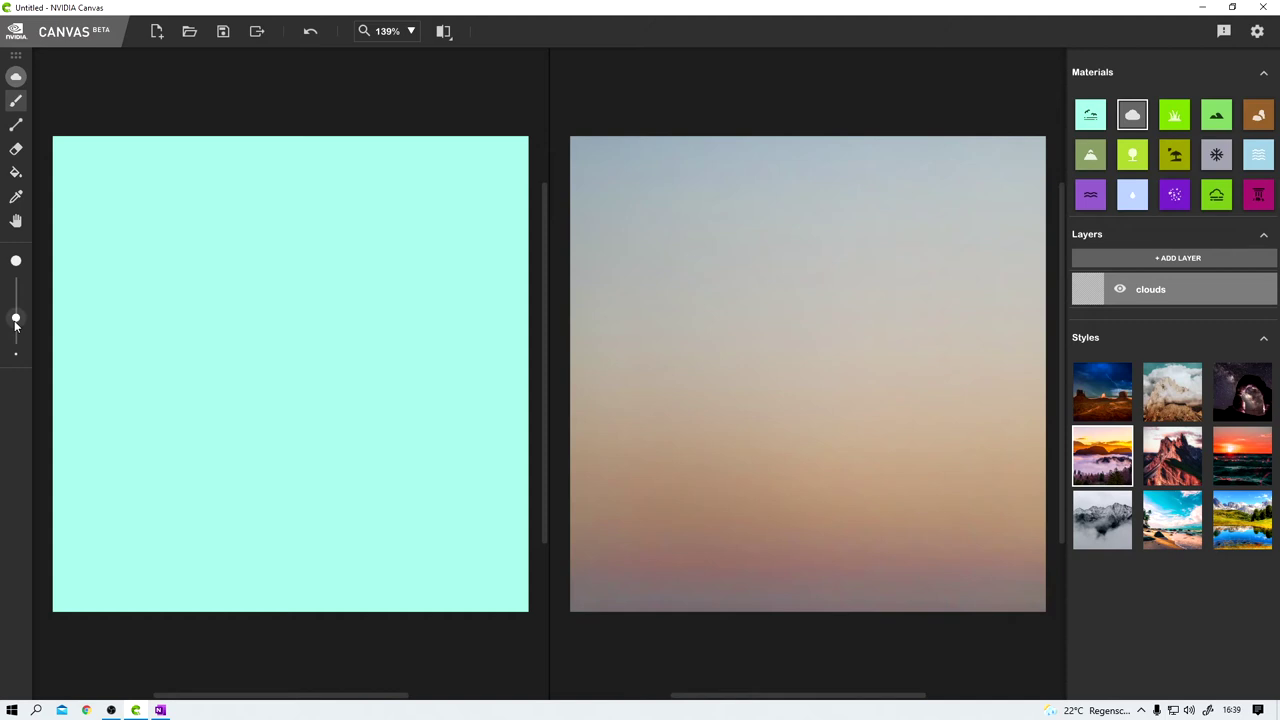
# Enlarge the brush and paint a long cloud band across the top of the sky, with an extra dab below.
pyautogui.moveTo(16, 317); pyautogui.dragTo(17, 308)
pyautogui.moveTo(110, 200)
pyautogui.mouseDown()
pyautogui.moveTo(444, 202)
pyautogui.moveTo(167, 246)
pyautogui.moveTo(213, 225)
pyautogui.moveTo(124, 223)
pyautogui.moveTo(76, 258)
pyautogui.mouseUp()
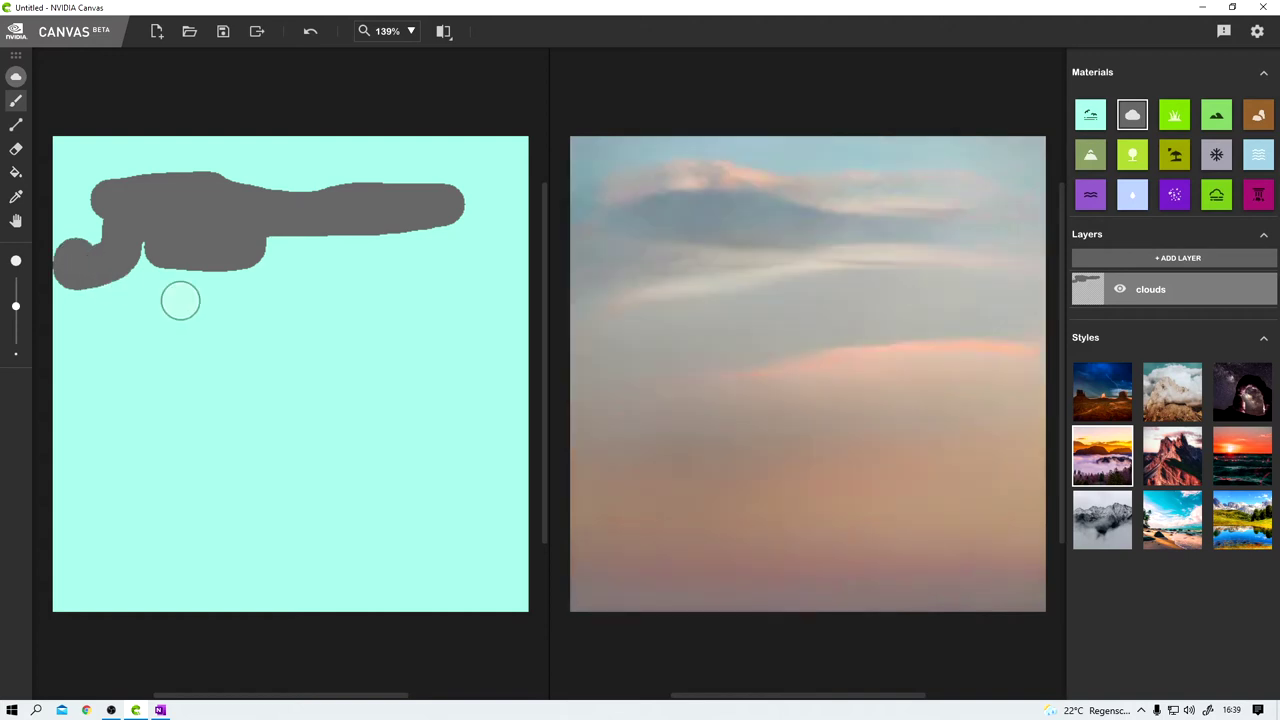
pyautogui.click(795, 256)
pyautogui.moveTo(884, 260); pyautogui.dragTo(990, 240)
pyautogui.moveTo(320, 218)
pyautogui.mouseDown()
pyautogui.moveTo(355, 181)
pyautogui.moveTo(446, 187)
pyautogui.mouseUp()
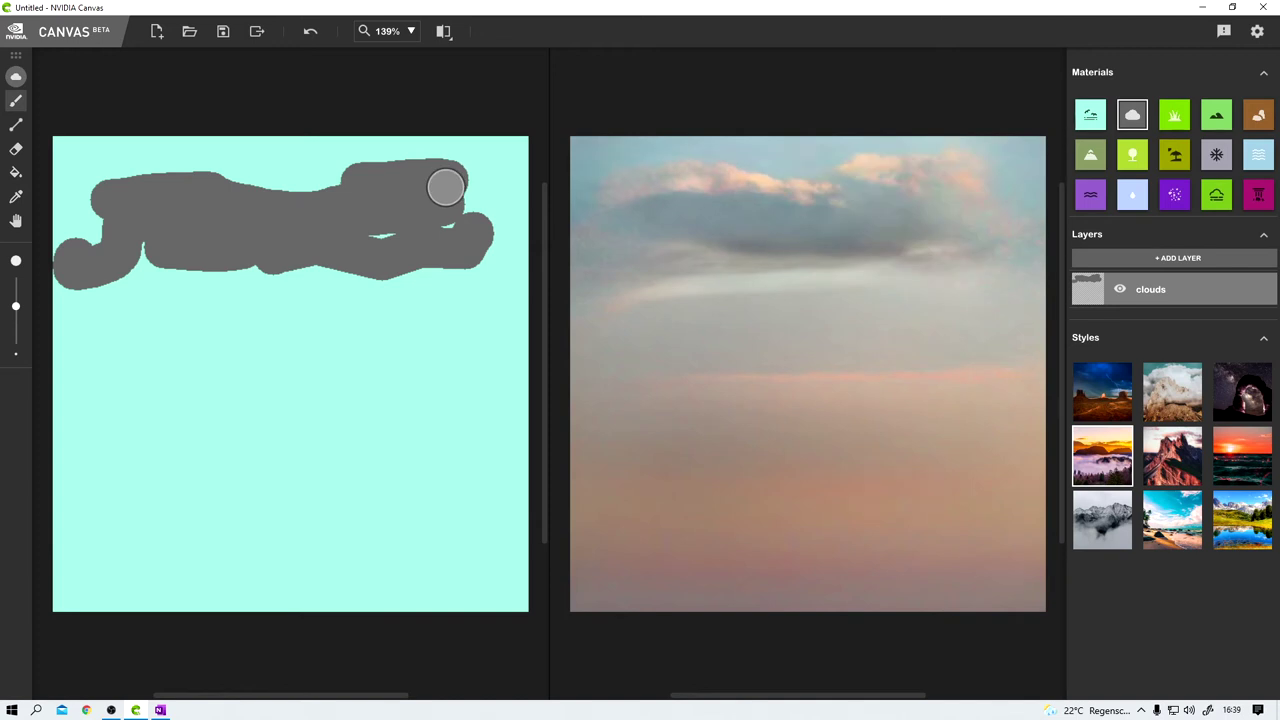
# Add a new layer named meadow and select the Grass material.
pyautogui.click(1178, 258)
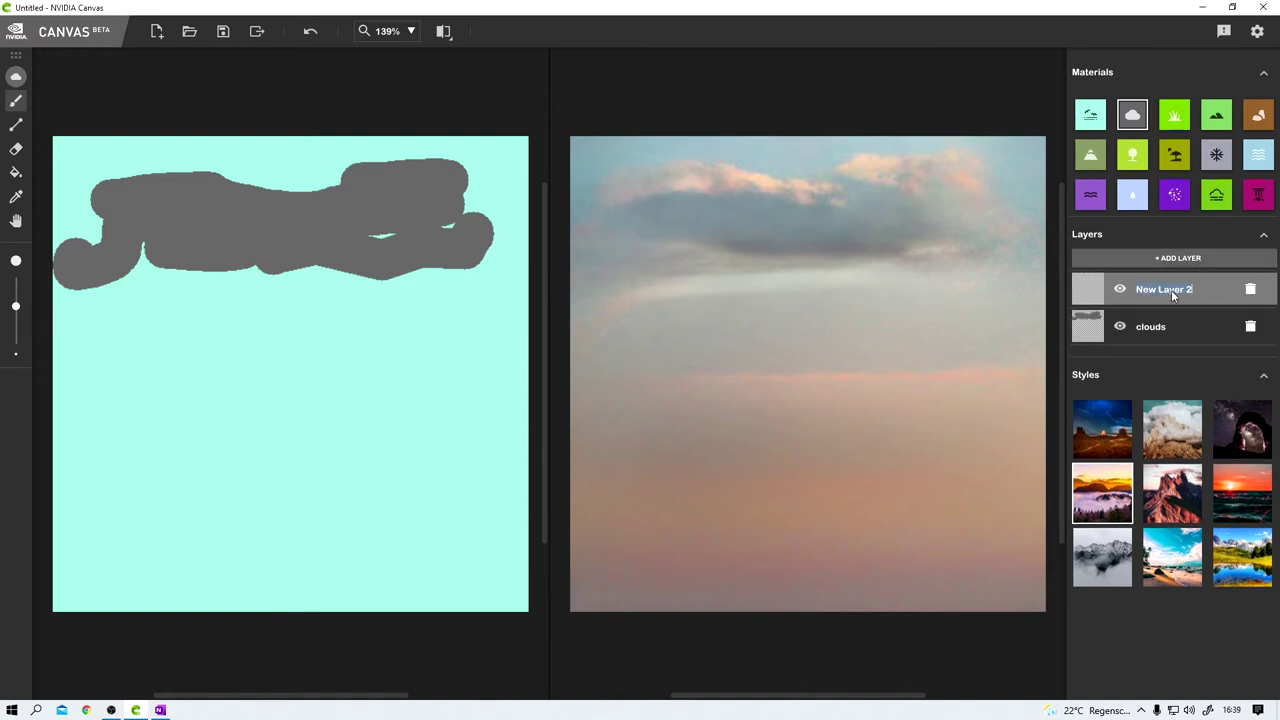
pyautogui.write('meadow')
pyautogui.click(1175, 117)
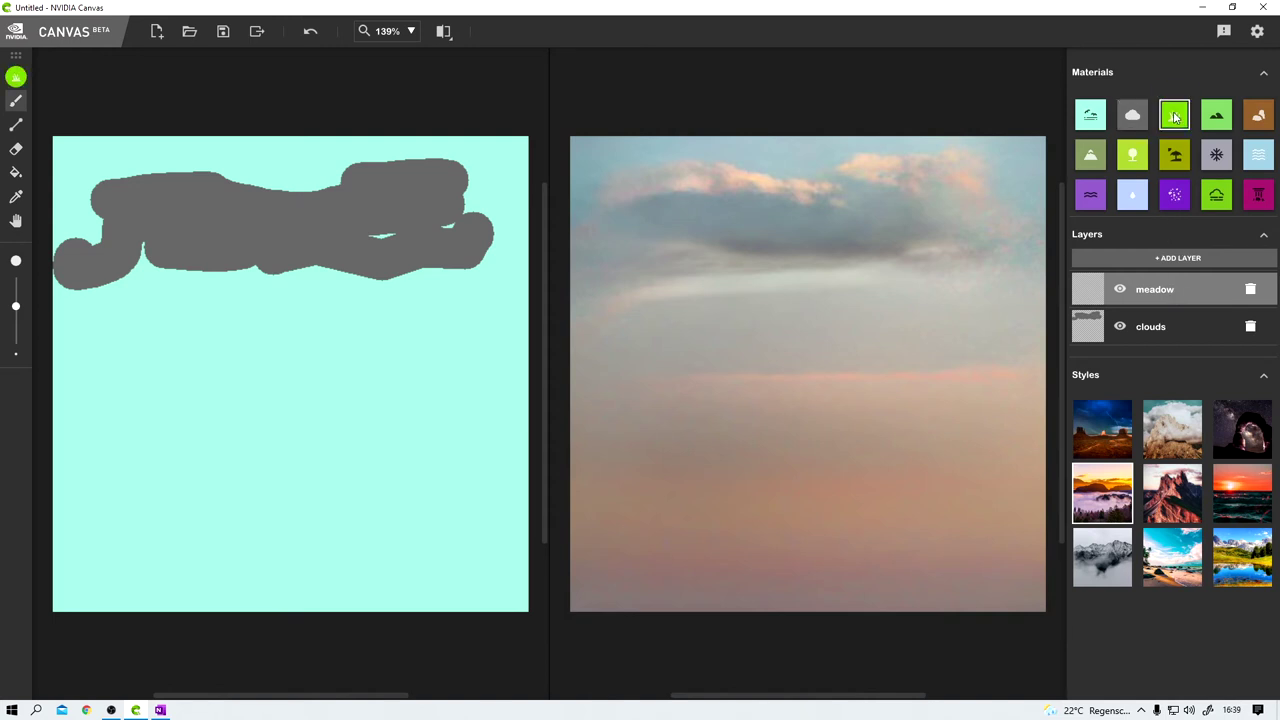
# With a thickened Line tool, draw three grass lines filling the bottom of the map.
pyautogui.click(16, 124)
pyautogui.moveTo(15, 303); pyautogui.dragTo(15, 281)
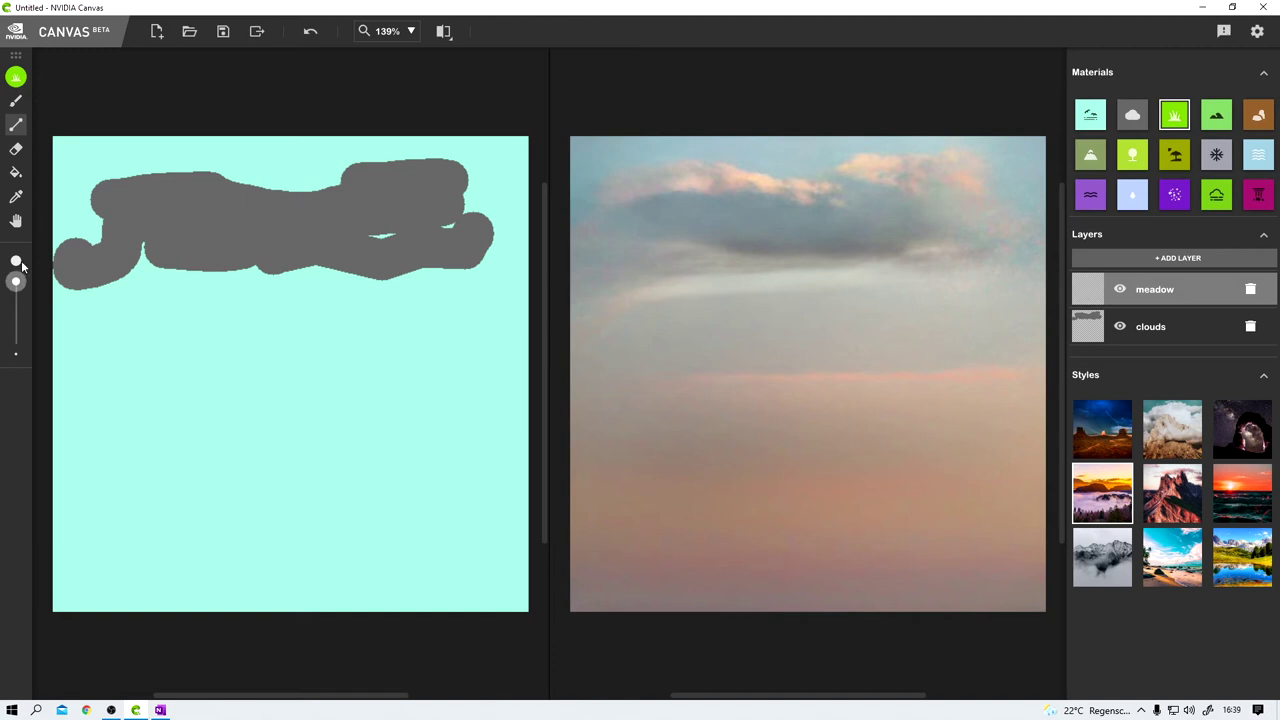
pyautogui.moveTo(50, 518); pyautogui.dragTo(528, 517)
pyautogui.moveTo(51, 571); pyautogui.dragTo(528, 566)
pyautogui.moveTo(51, 617); pyautogui.dragTo(536, 617)
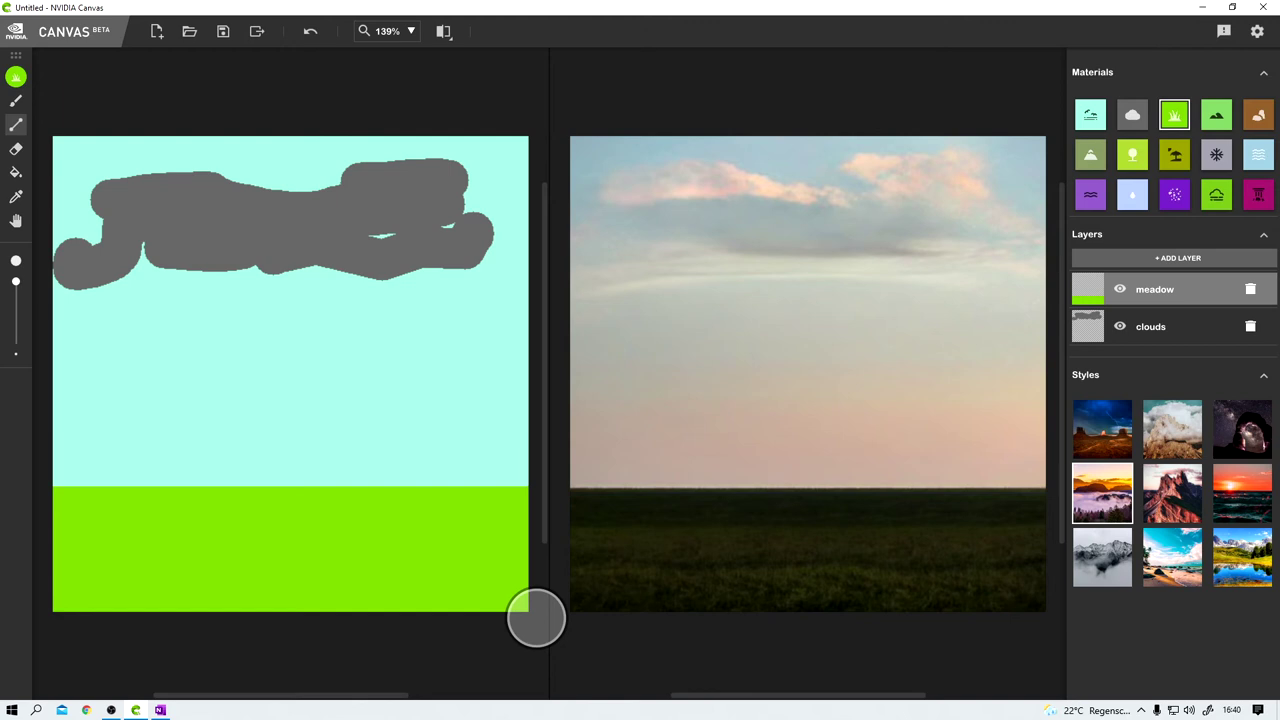
# Add a layer named sea and paint a Water band just above the meadow.
pyautogui.click(1193, 259)
pyautogui.doubleClick(1173, 297)
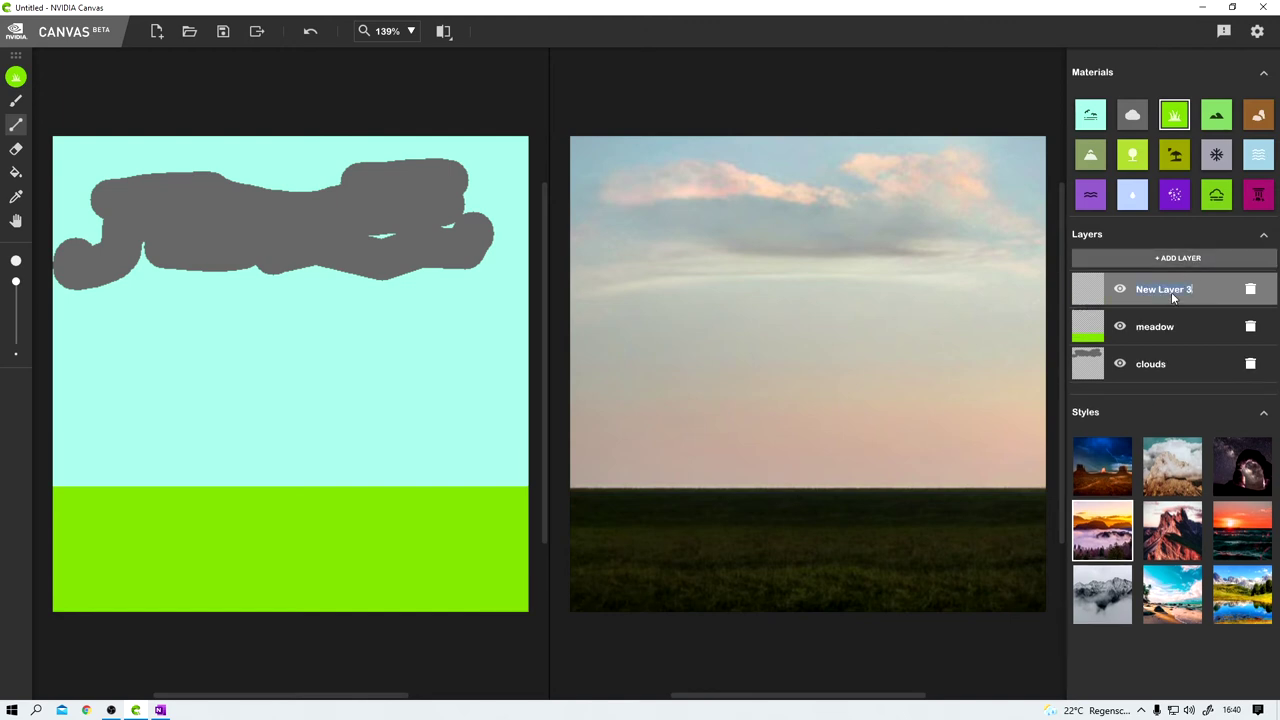
pyautogui.write('sea')
pyautogui.press('Return')
pyautogui.click(1255, 155)
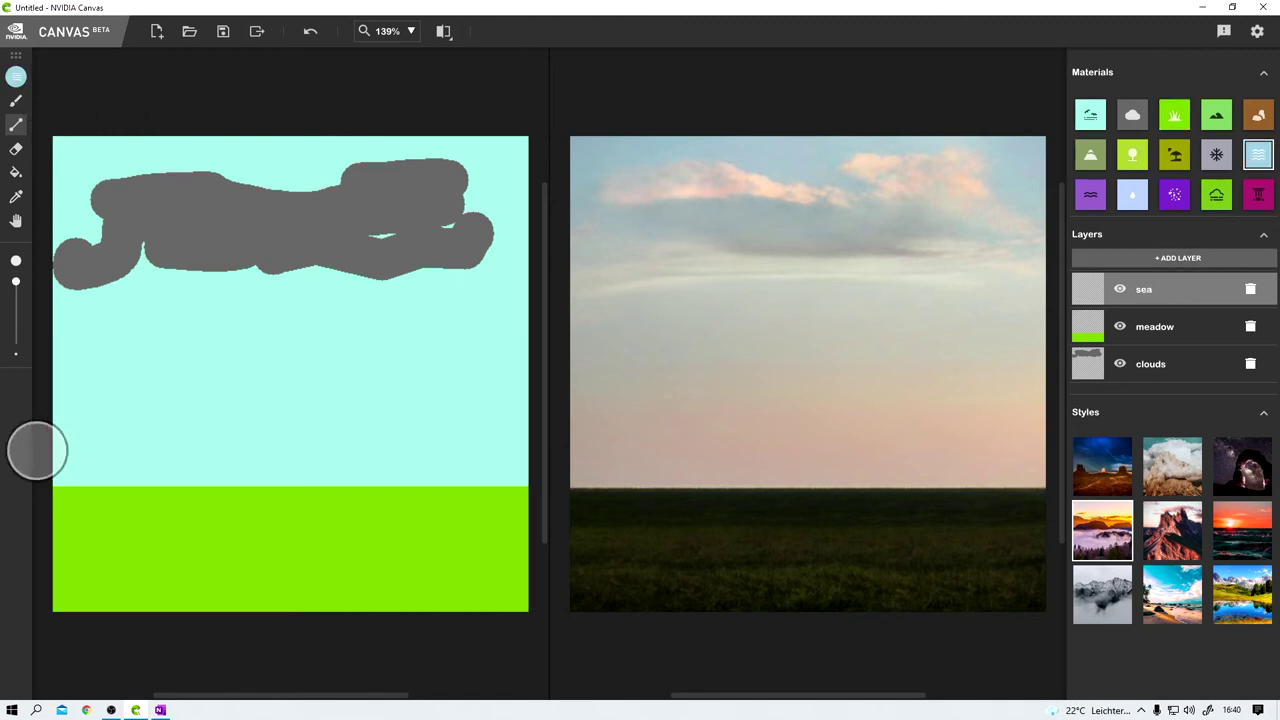
pyautogui.moveTo(52, 459); pyautogui.dragTo(543, 457)
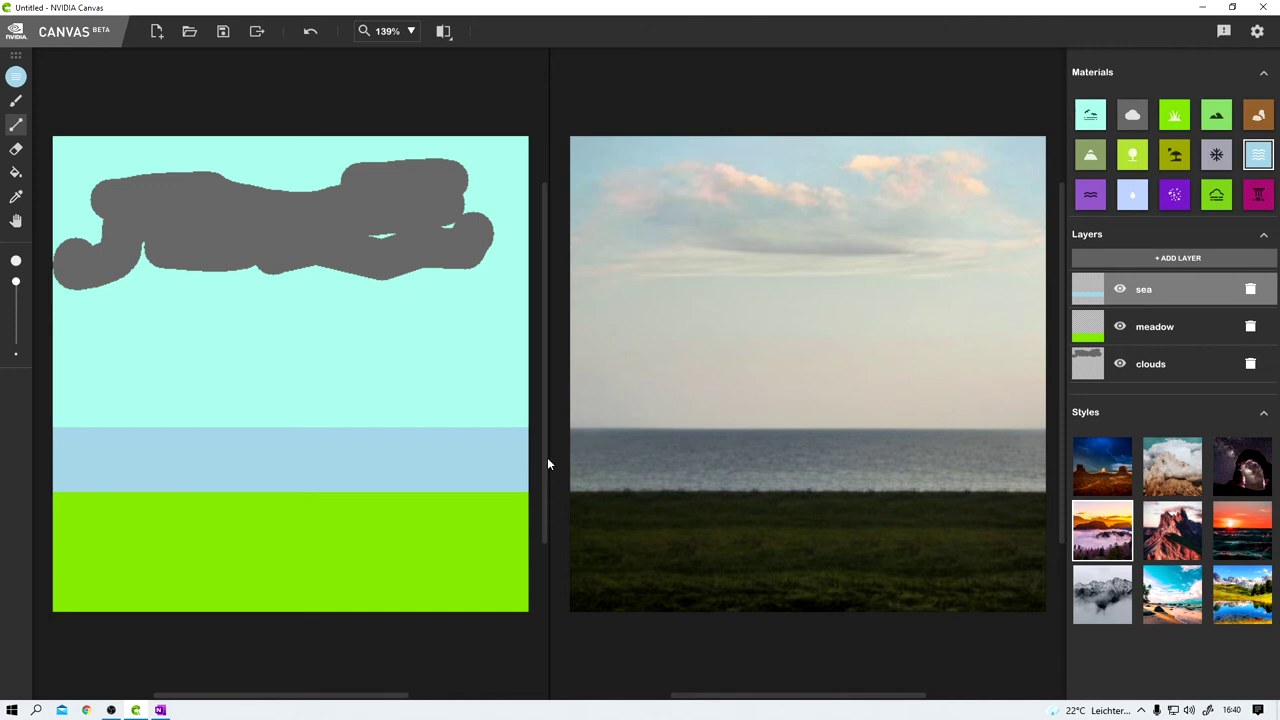
# Add a new layer named rocks and select the Stone material.
pyautogui.click(1166, 258)
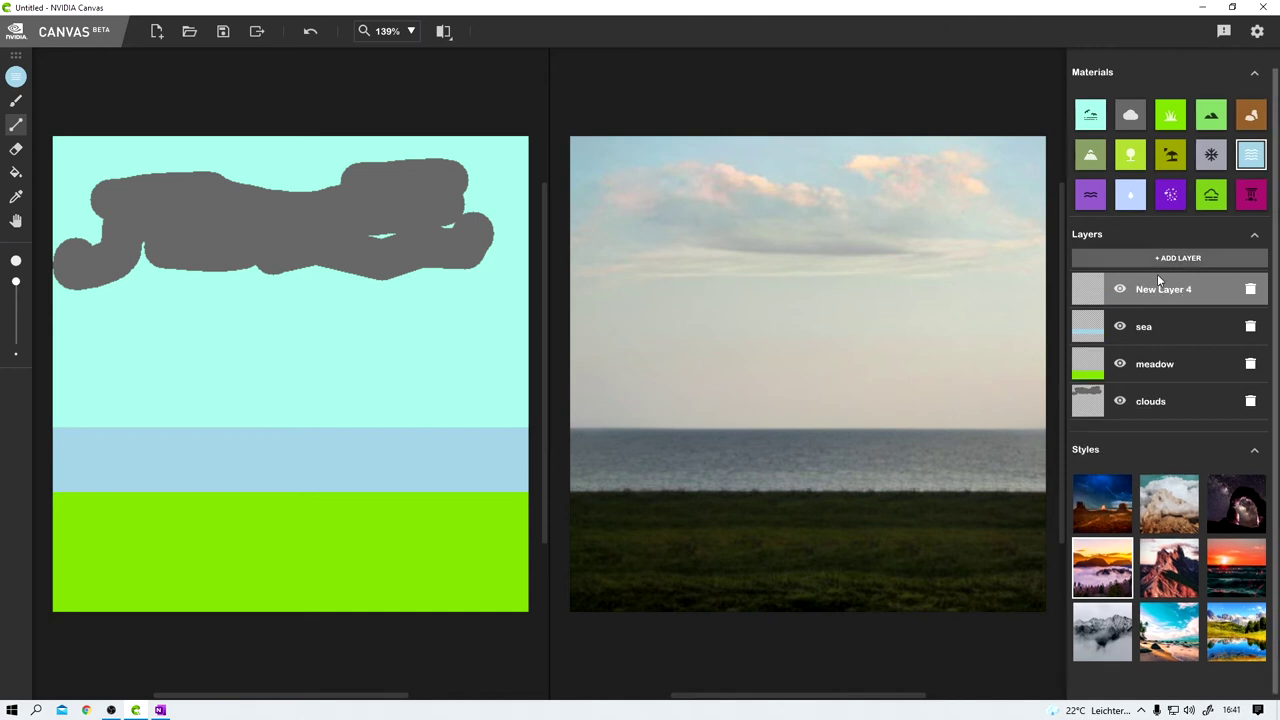
pyautogui.write('rocks')
pyautogui.click(1249, 118)
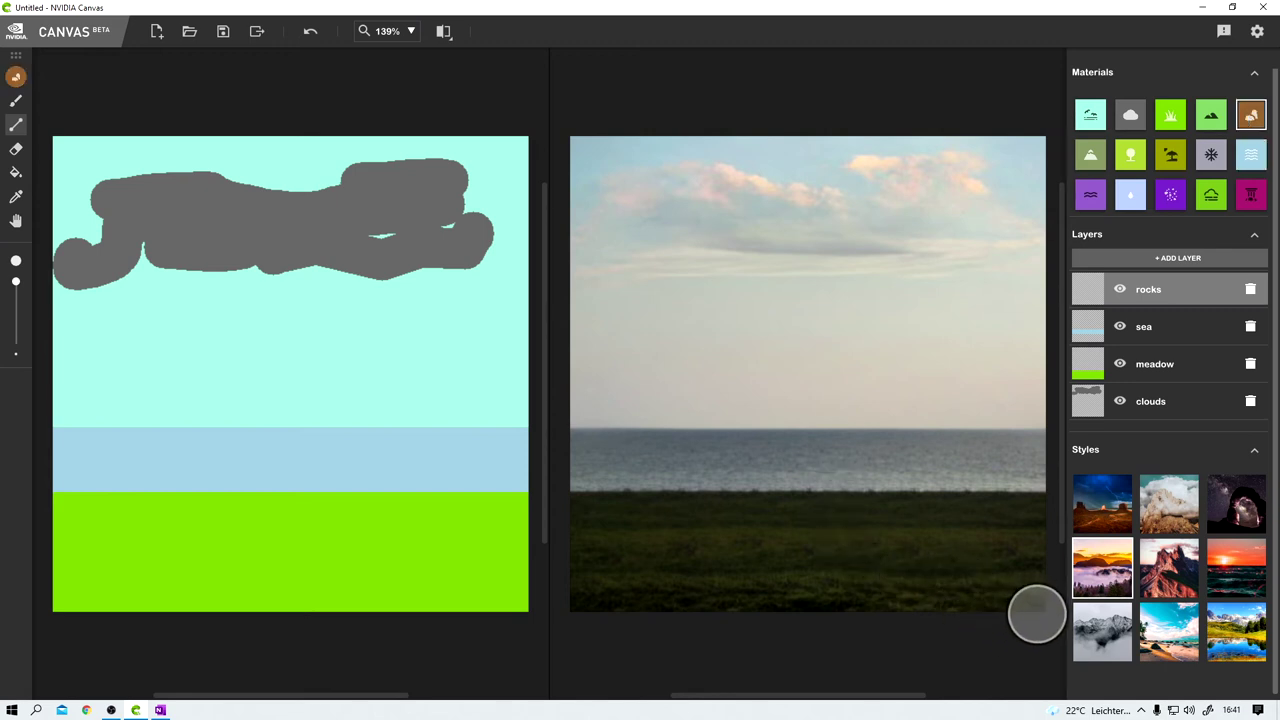
# Paint rock blobs at the lower right corner, the meadow's bottom and its left edge.
pyautogui.moveTo(1037, 613)
pyautogui.mouseDown()
pyautogui.moveTo(1026, 600)
pyautogui.moveTo(1043, 537)
pyautogui.mouseUp()
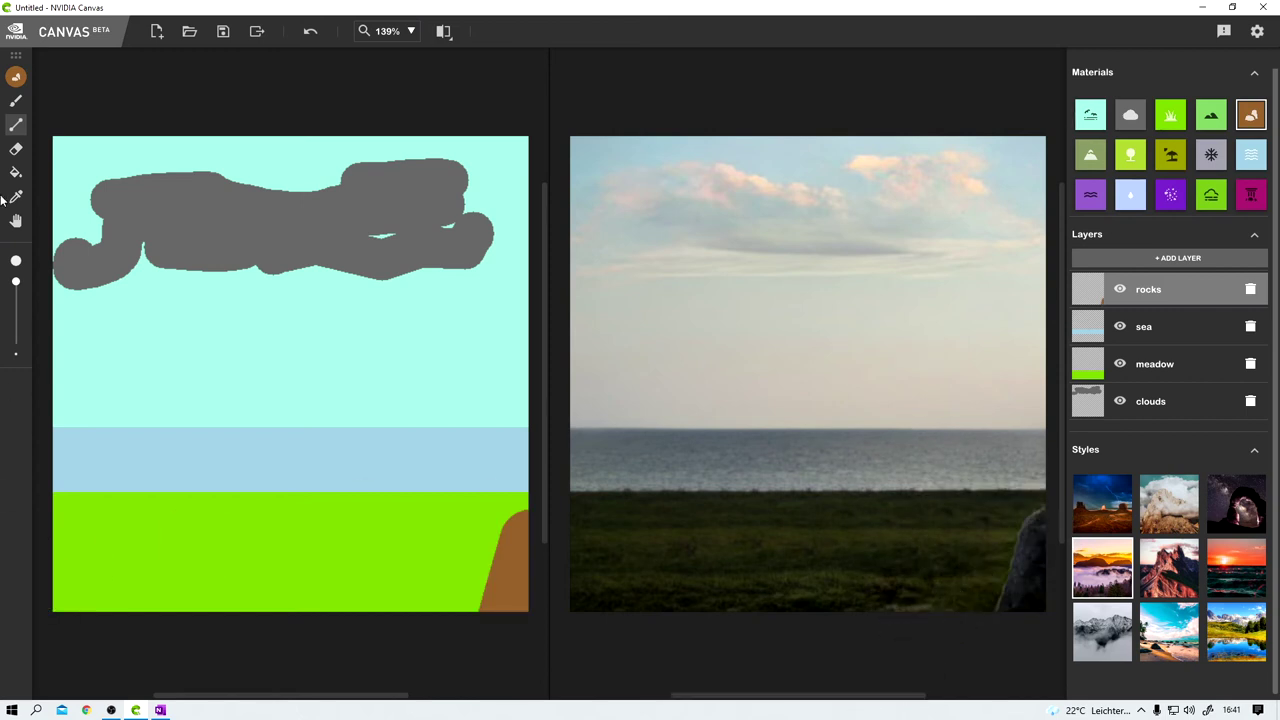
pyautogui.click(16, 100)
pyautogui.moveTo(988, 608); pyautogui.dragTo(1020, 586)
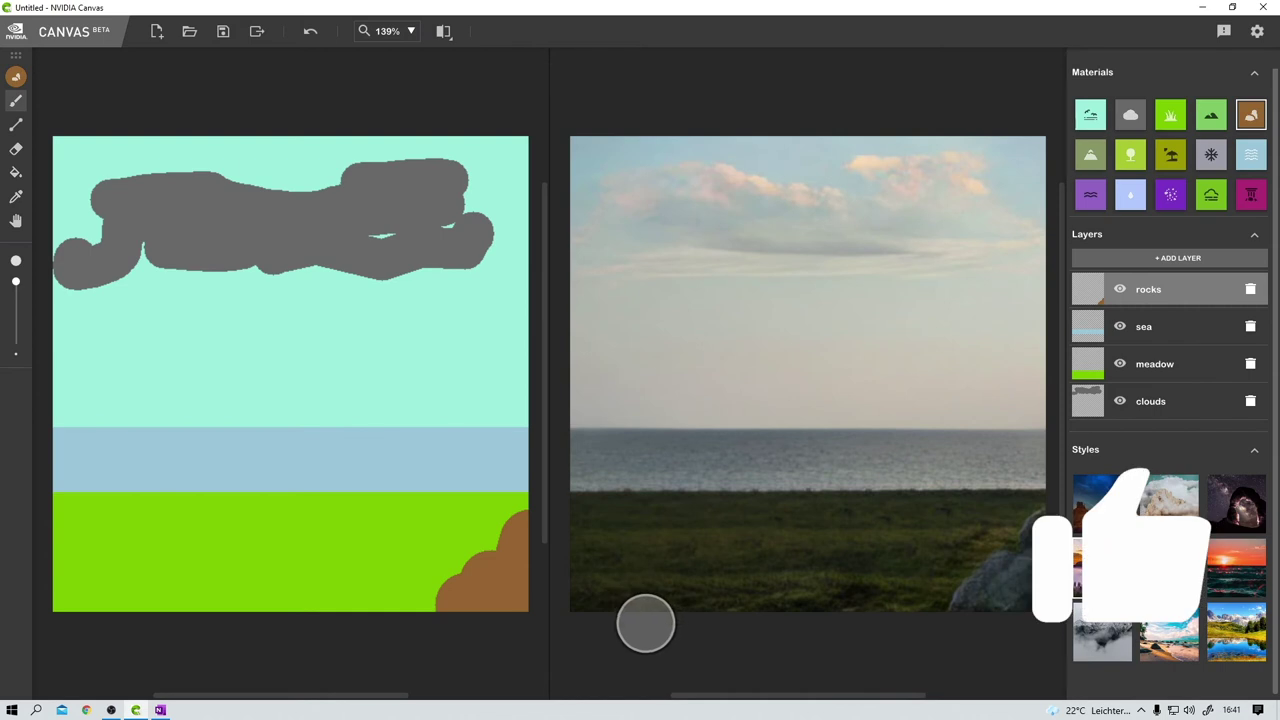
pyautogui.click(134, 617)
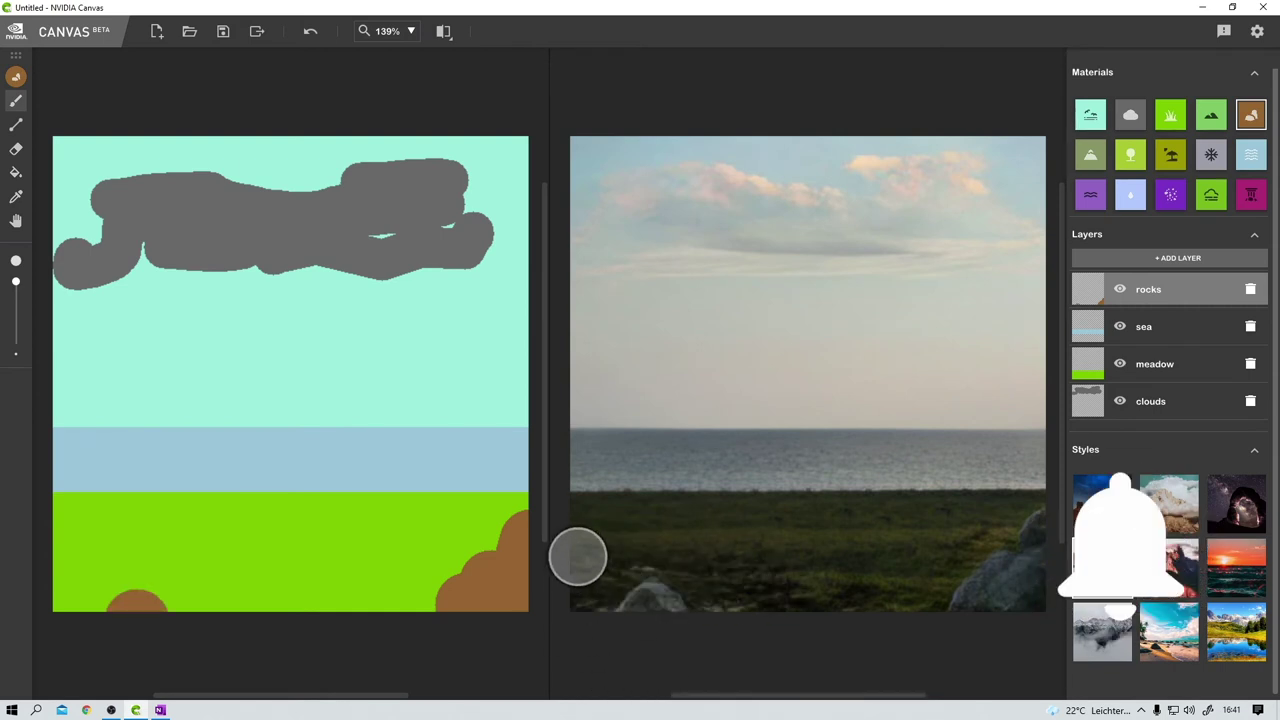
pyautogui.click(574, 546)
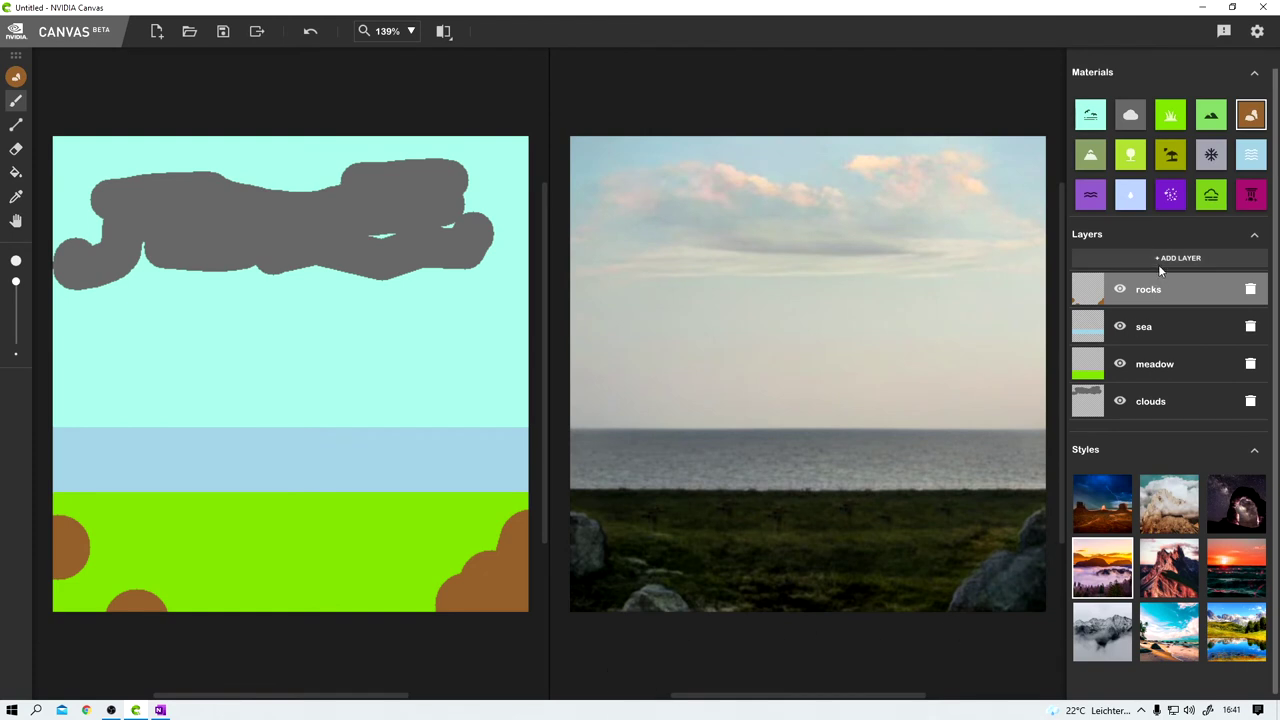
# Add a snow layer with the Snow material and paint snow patches across the meadow's centre, left and right.
pyautogui.click(1165, 259)
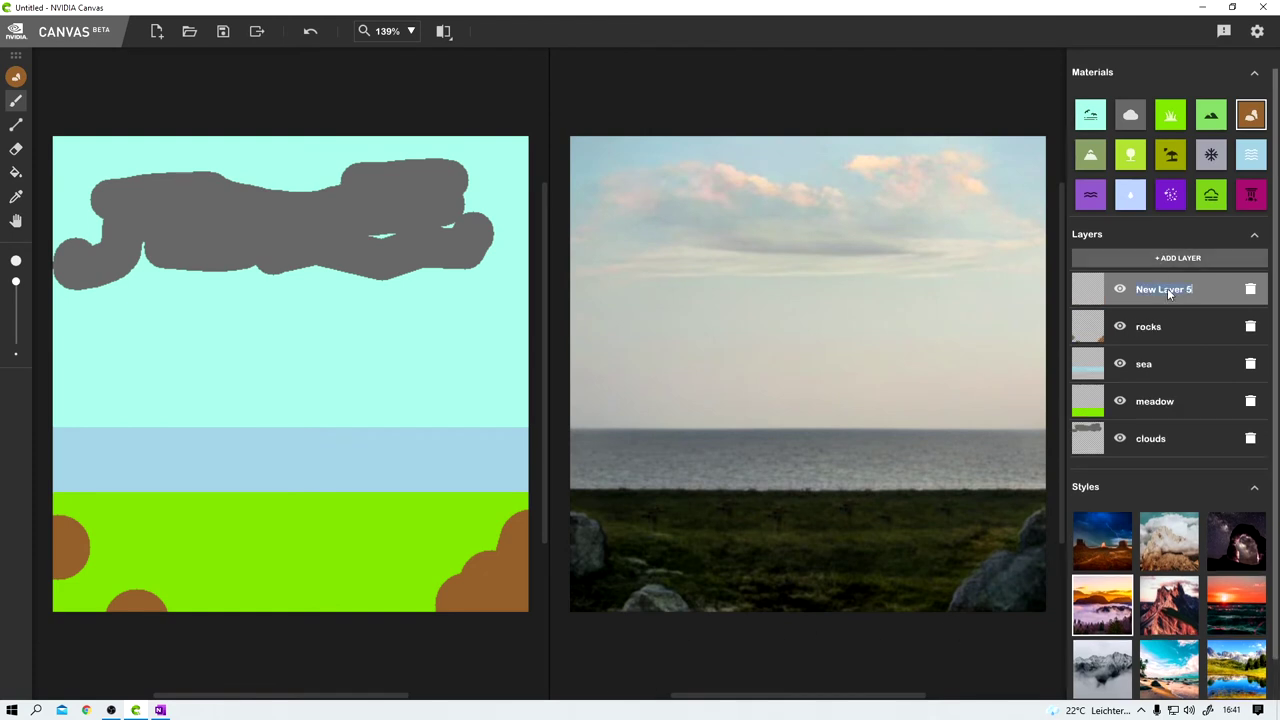
pyautogui.write('snow')
pyautogui.click(1211, 154)
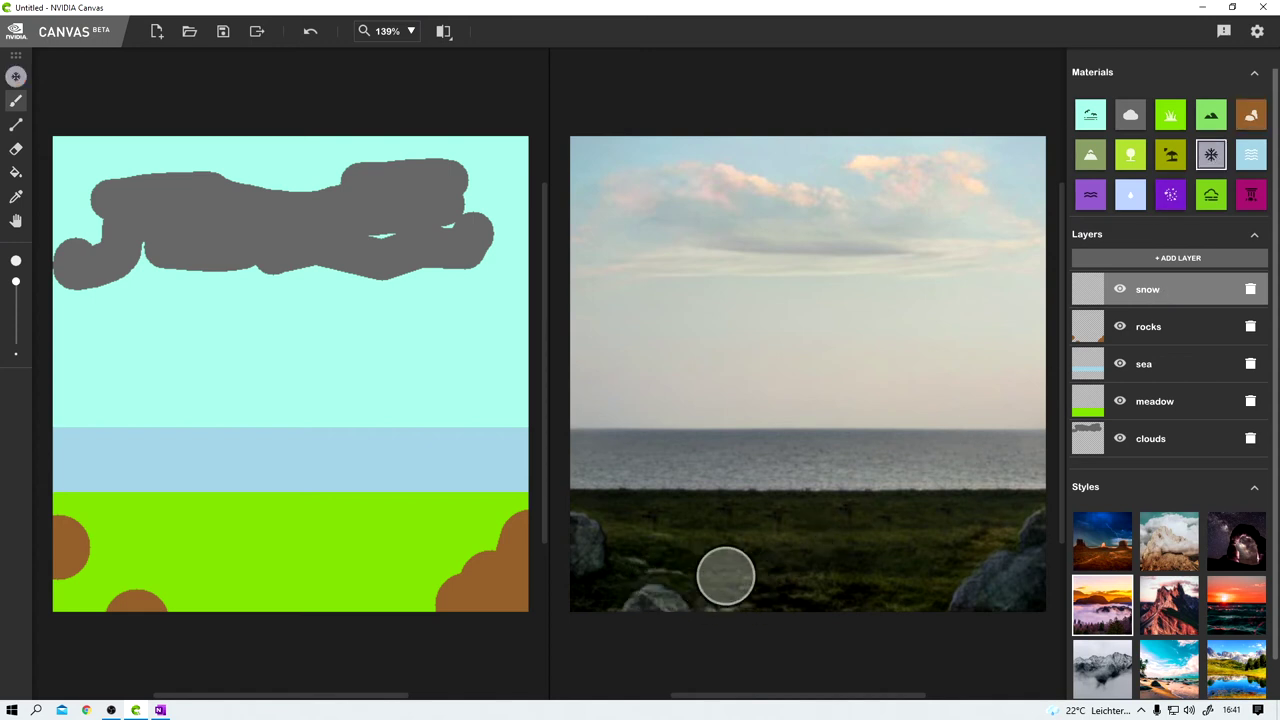
pyautogui.moveTo(760, 557)
pyautogui.mouseDown()
pyautogui.moveTo(952, 567)
pyautogui.moveTo(883, 580)
pyautogui.mouseUp()
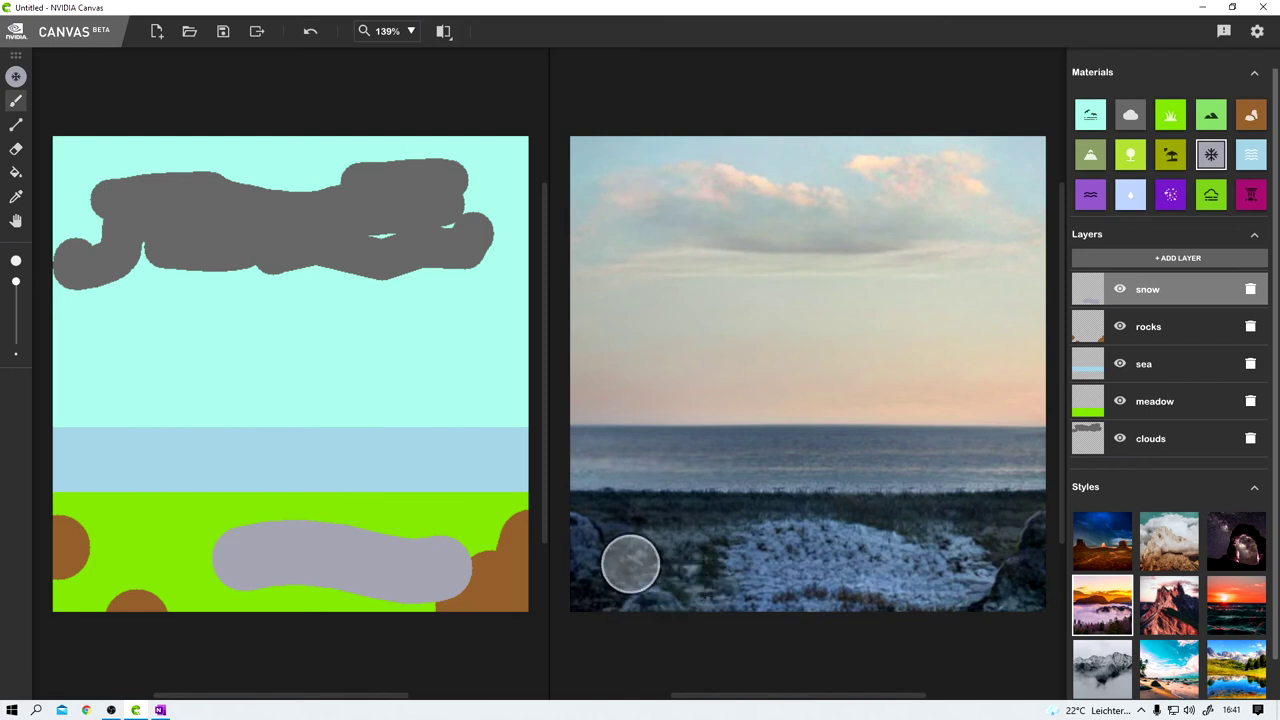
pyautogui.click(630, 563)
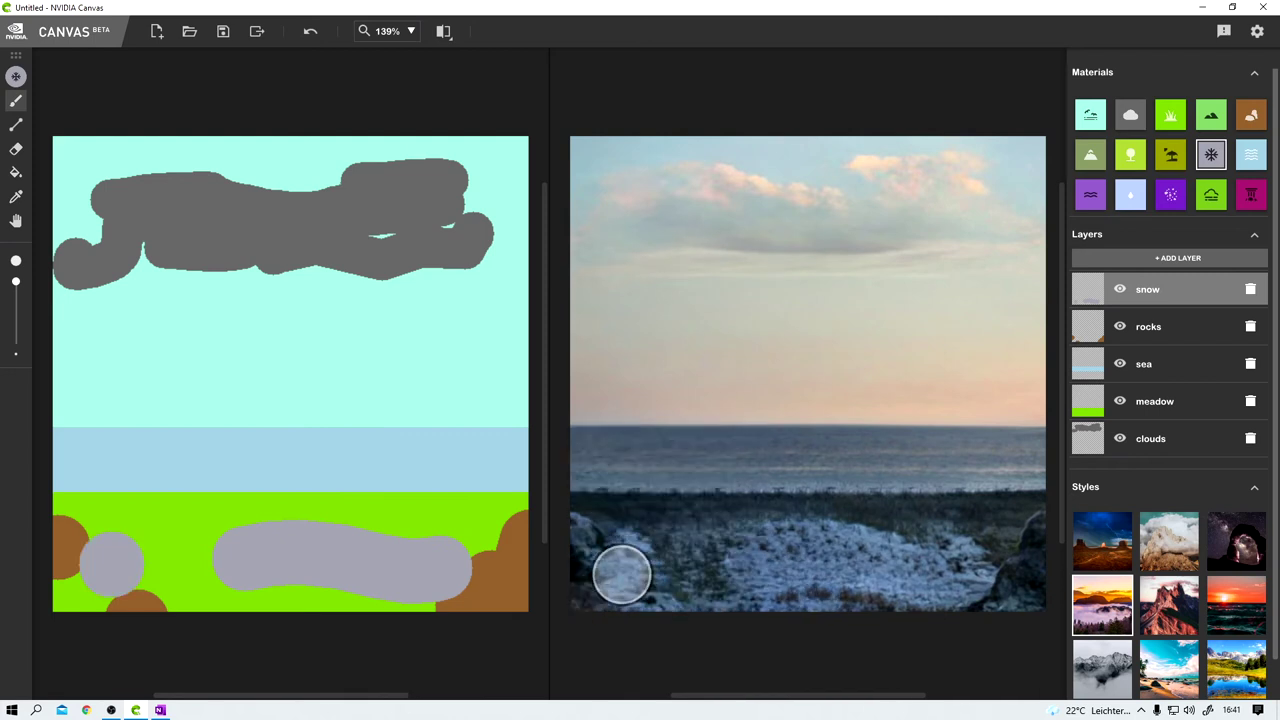
pyautogui.click(1031, 571)
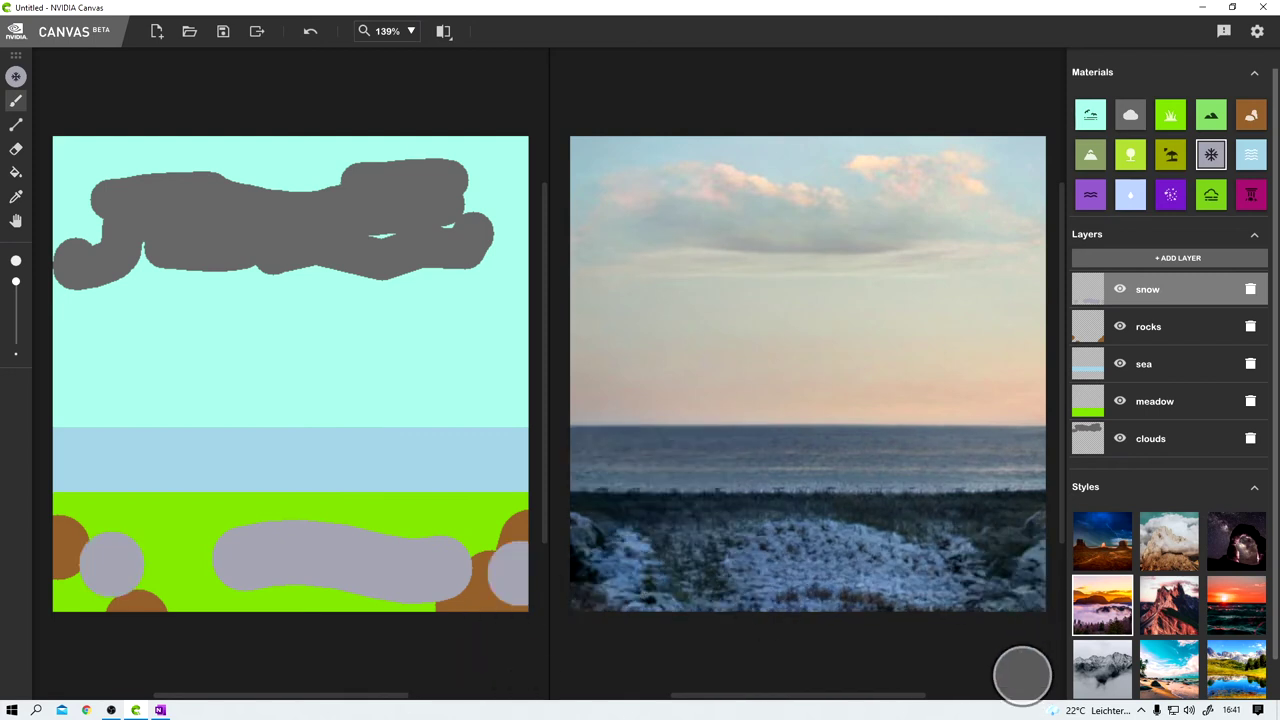
# Hide the snow layer, try the red-rock, beach, snowy-mountain and night presets, then apply the bright daytime cloud style.
pyautogui.click(1120, 290)
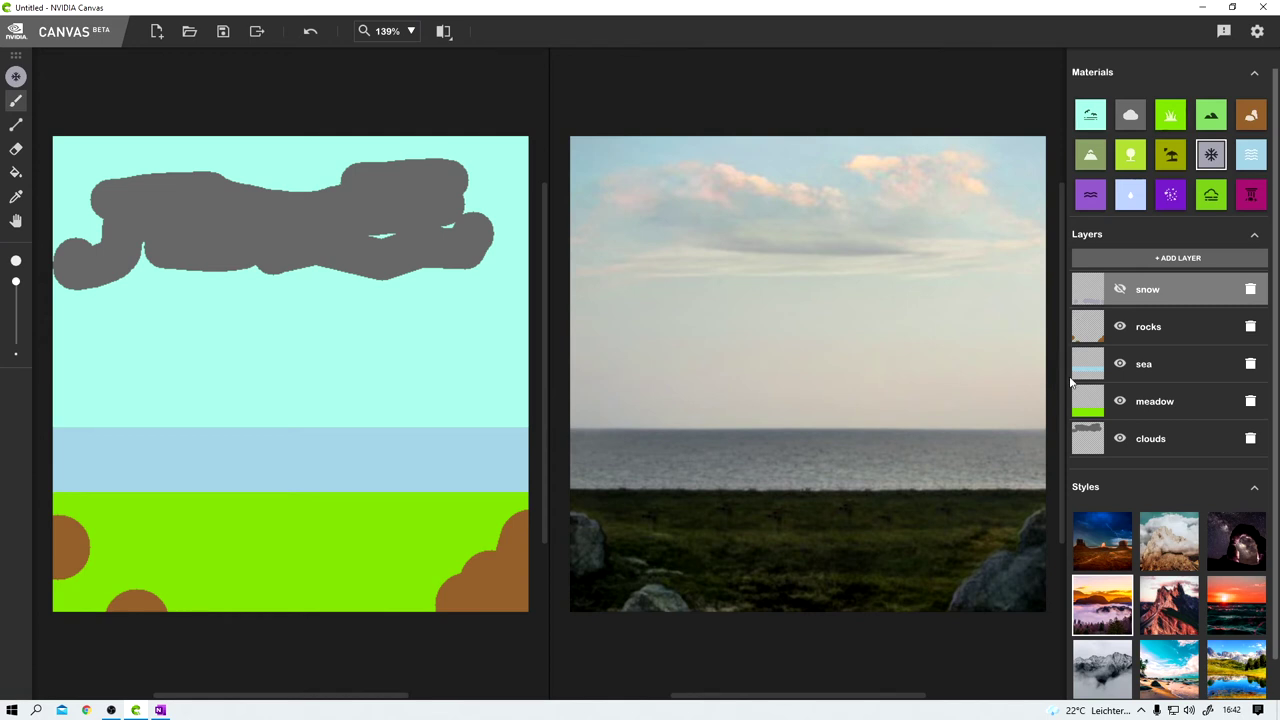
pyautogui.click(1190, 612)
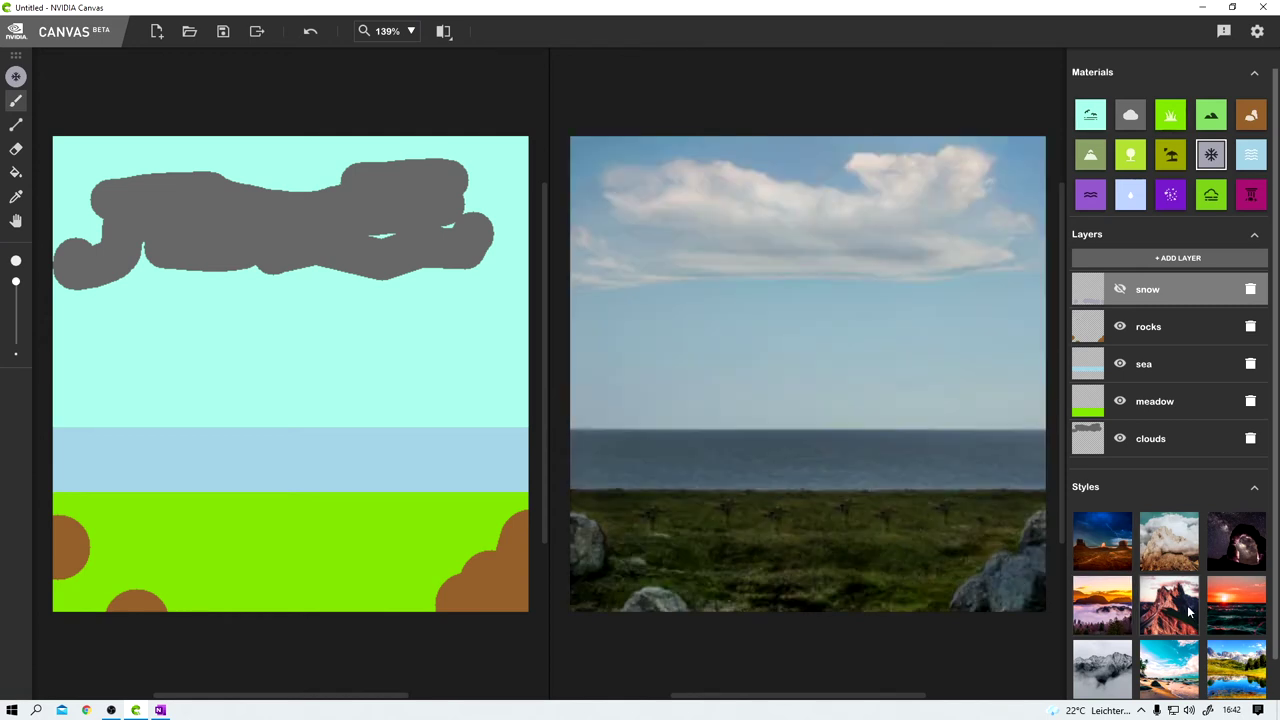
pyautogui.click(1177, 679)
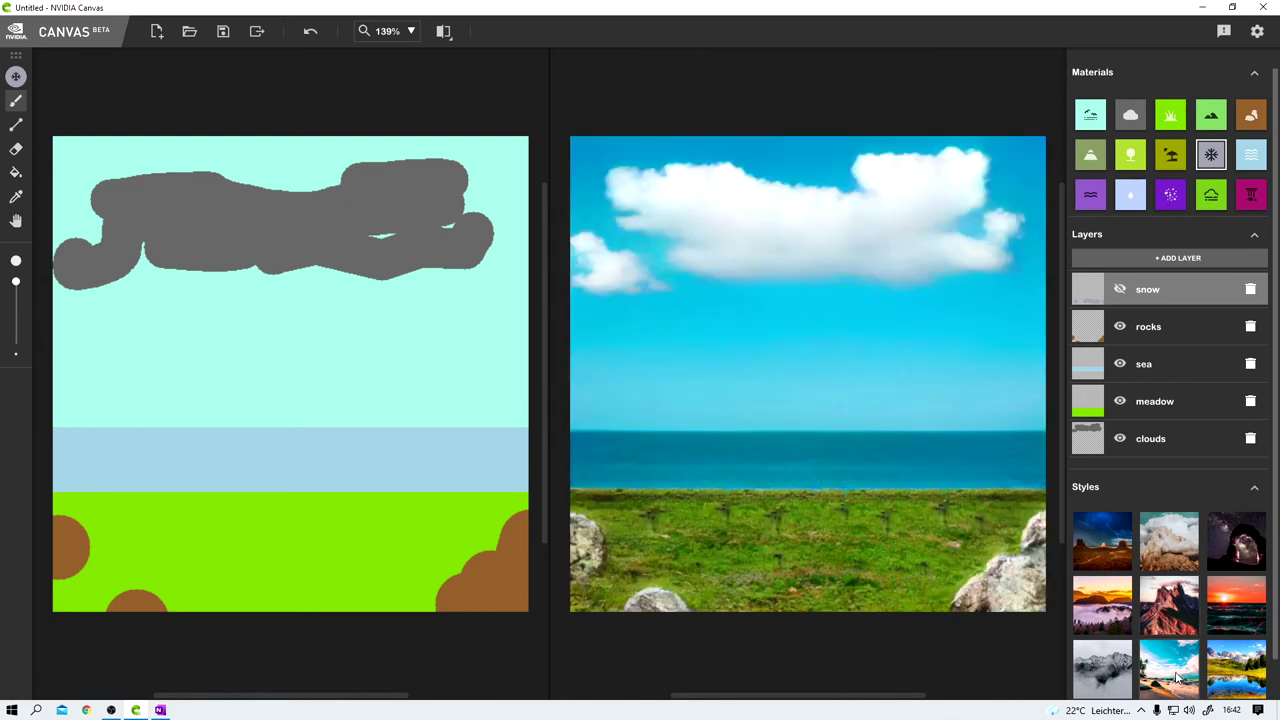
pyautogui.click(1107, 668)
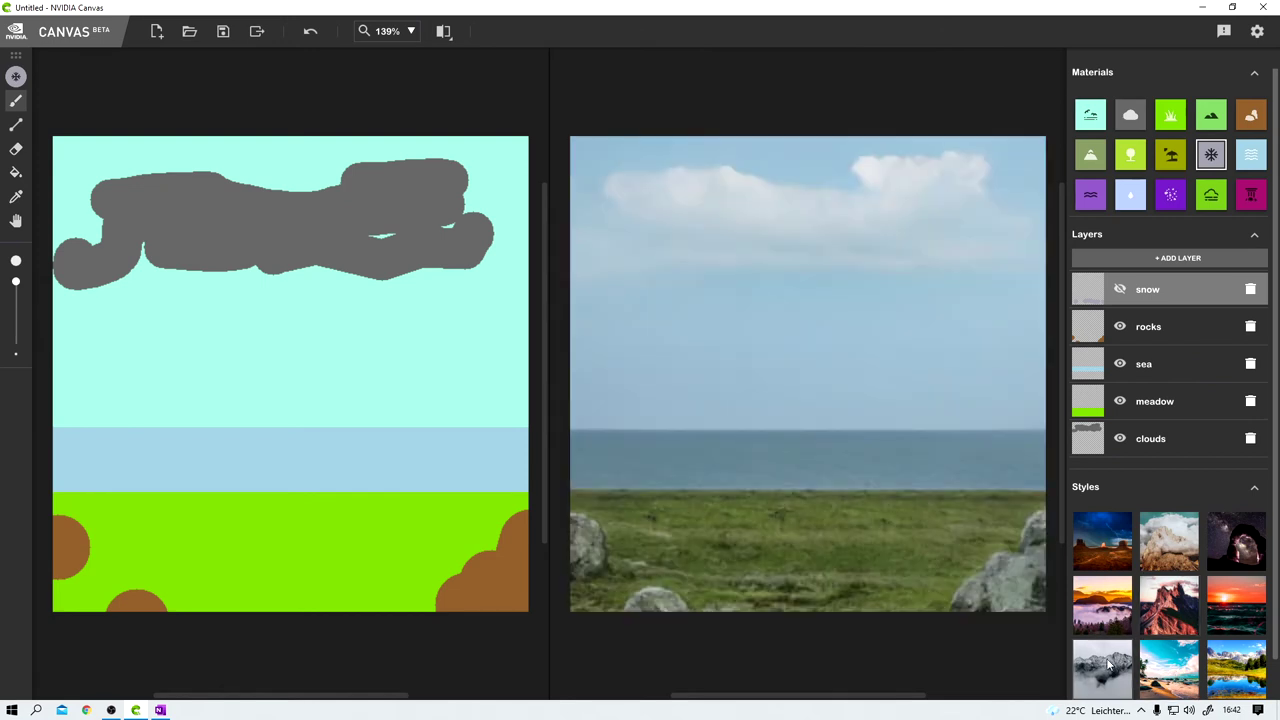
pyautogui.click(1105, 547)
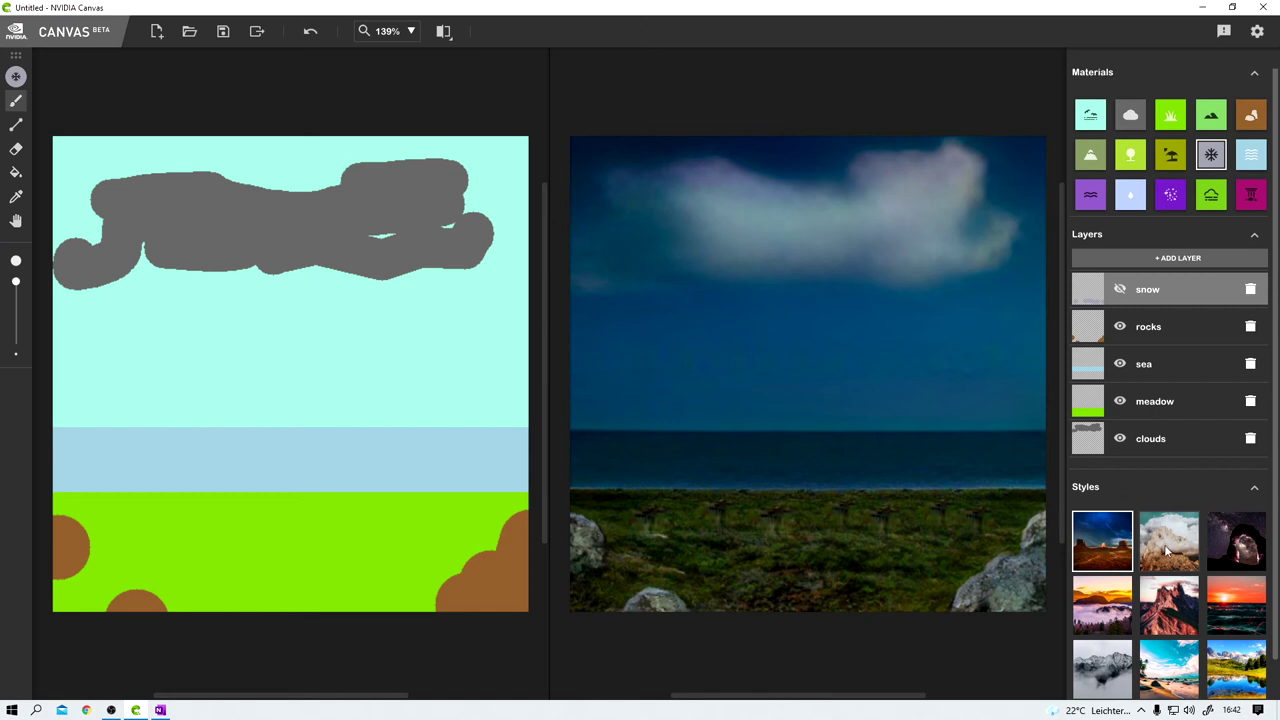
pyautogui.click(1175, 548)
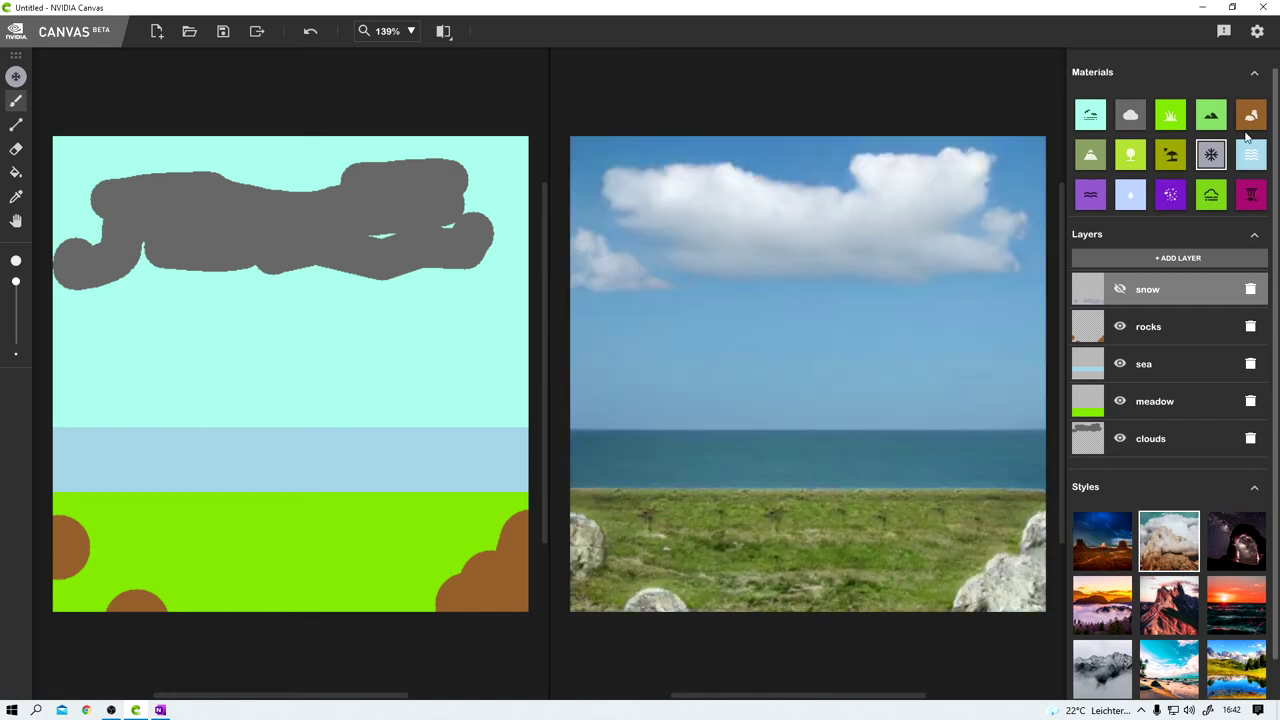
# Open the NVIDIA Canvas Feedback form from the Canvas toolbar.
pyautogui.click(1224, 32)
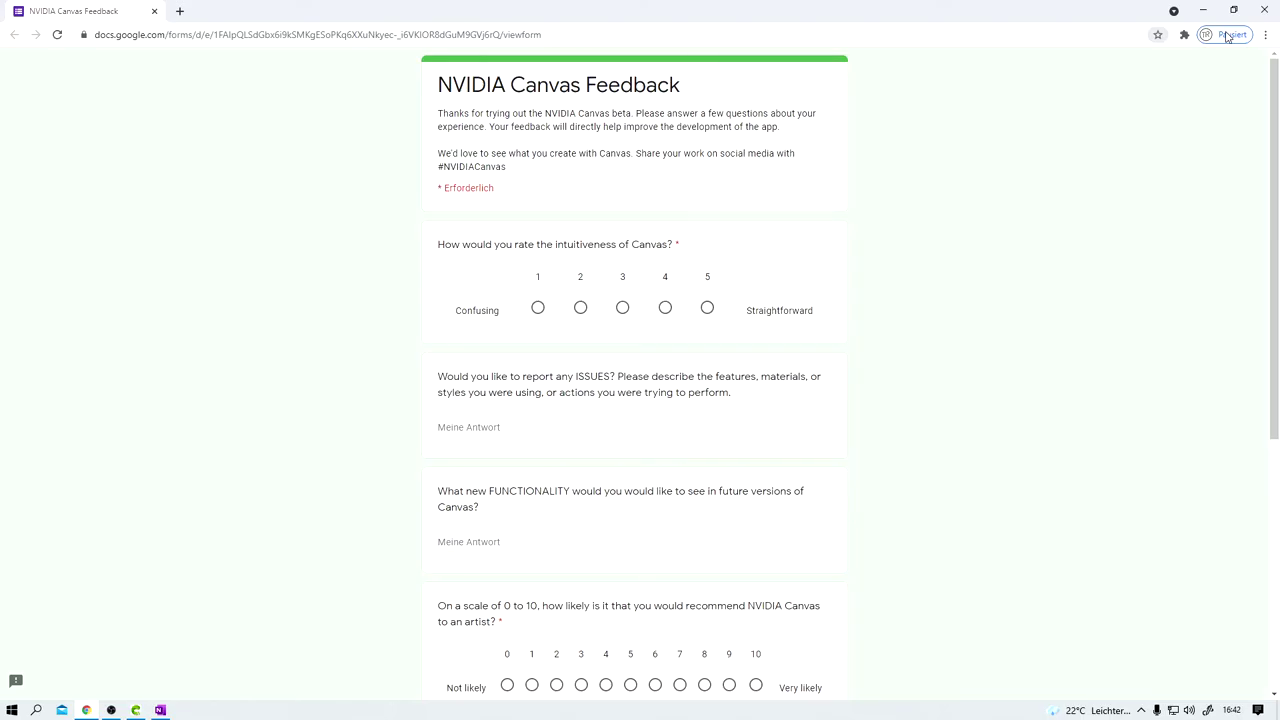